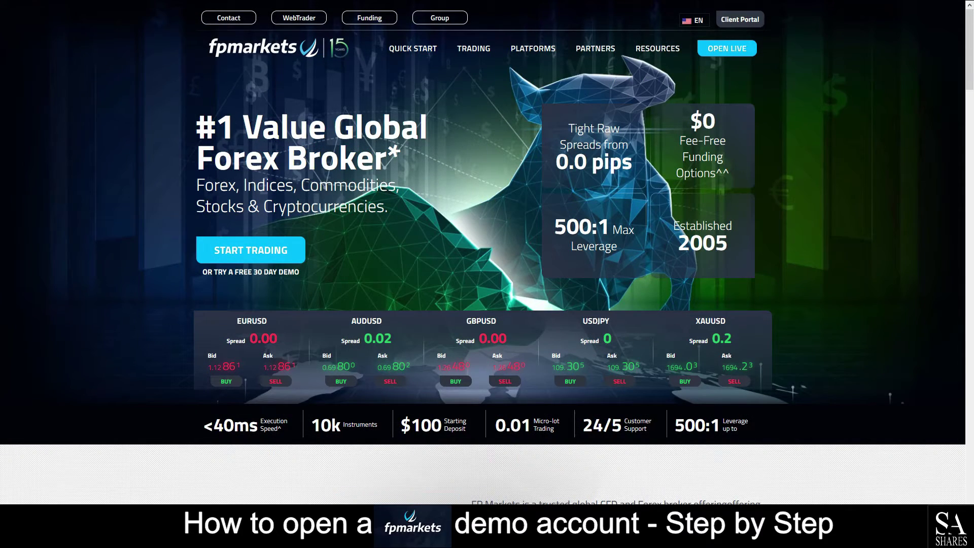
# - Look at the FP Markets live support chat, then go to the TRY DEMO sign-up page
pyautogui.scroll(-1, 487, 253)
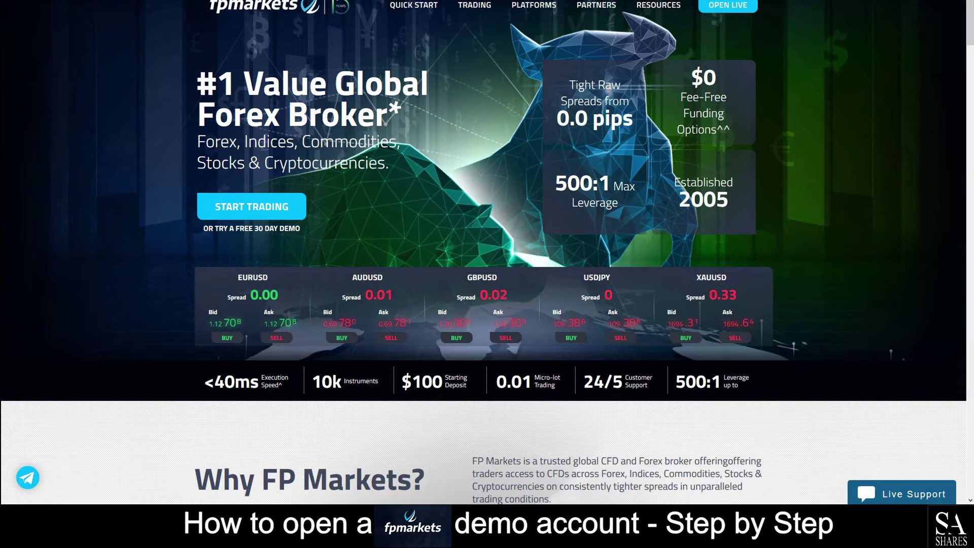
pyautogui.click(889, 498)
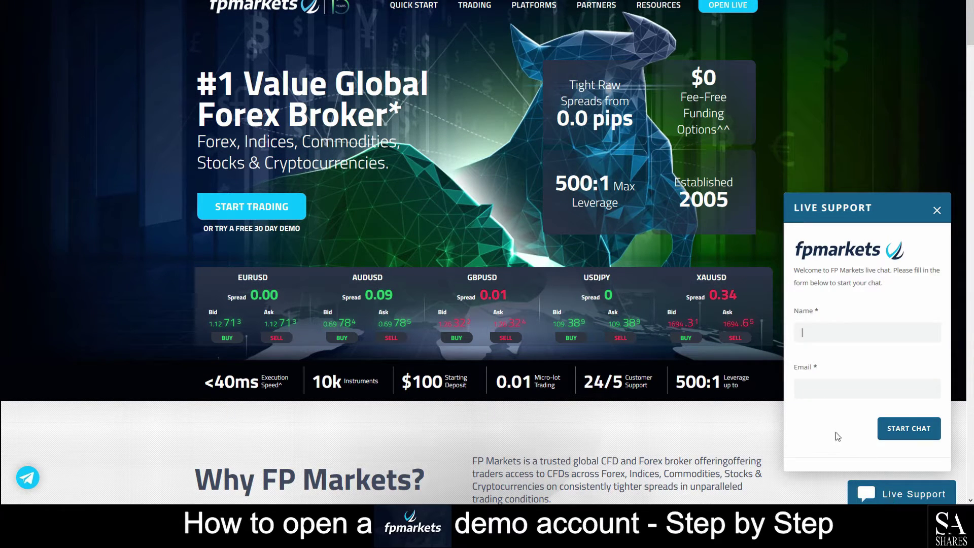
pyautogui.click(862, 331)
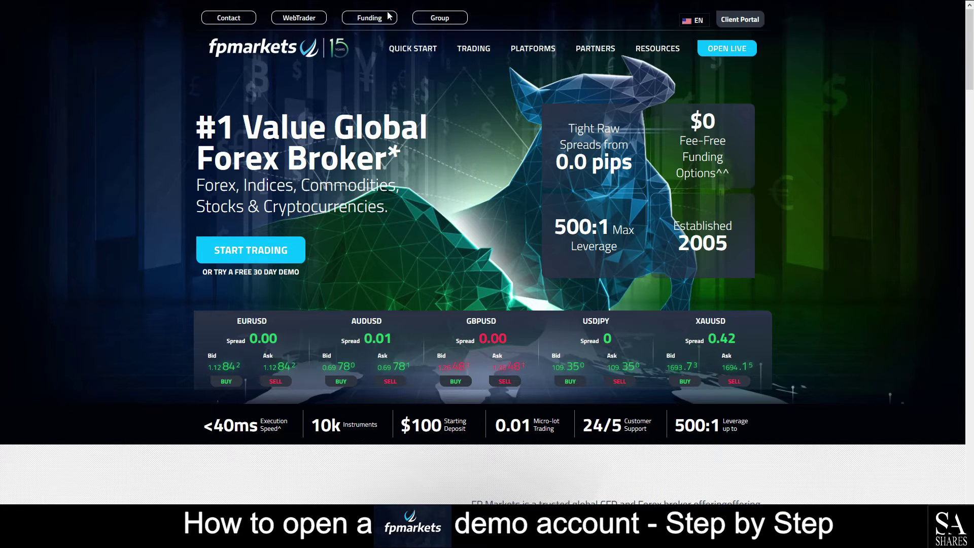
pyautogui.moveTo(417, 55)
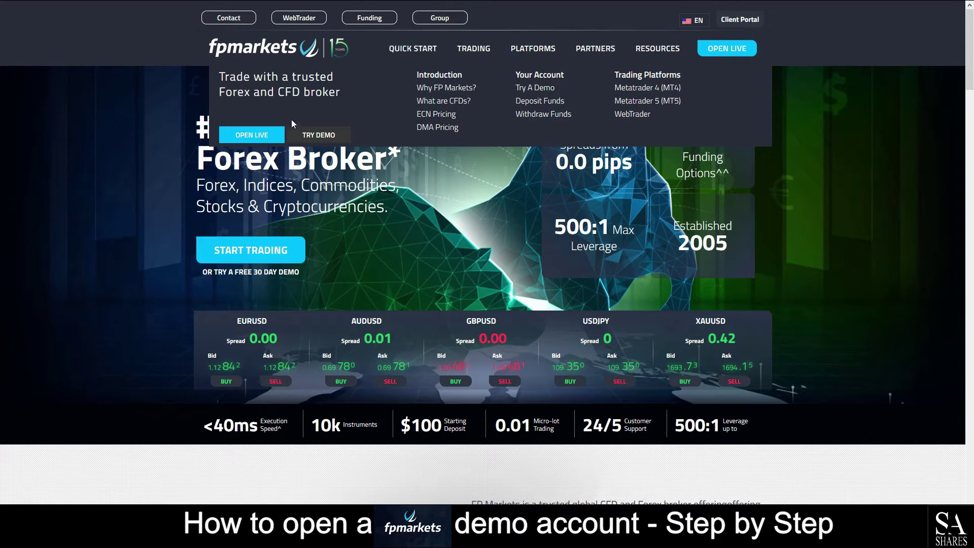
pyautogui.click(319, 138)
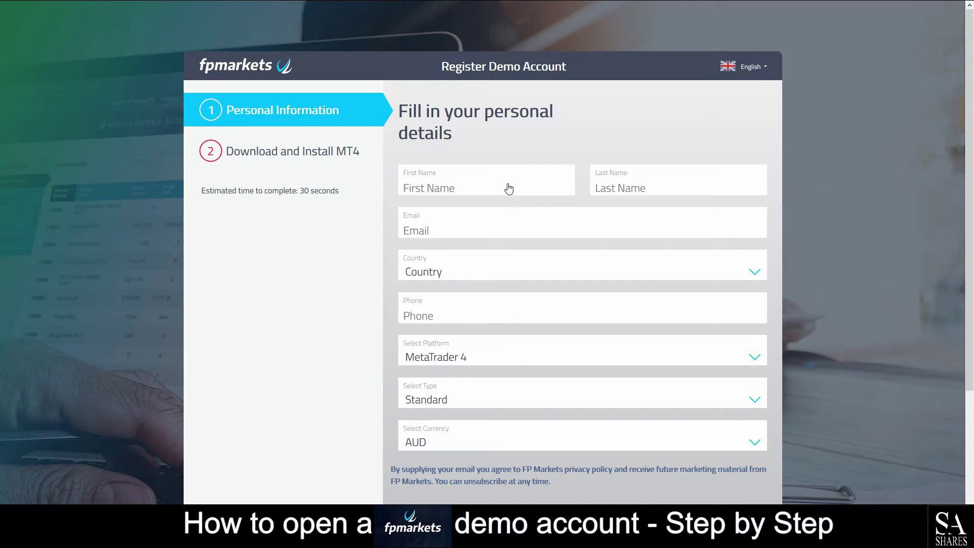
# - Scroll down the FP Markets Register Demo Account page
pyautogui.moveTo(972, 130); pyautogui.dragTo(969, 155)
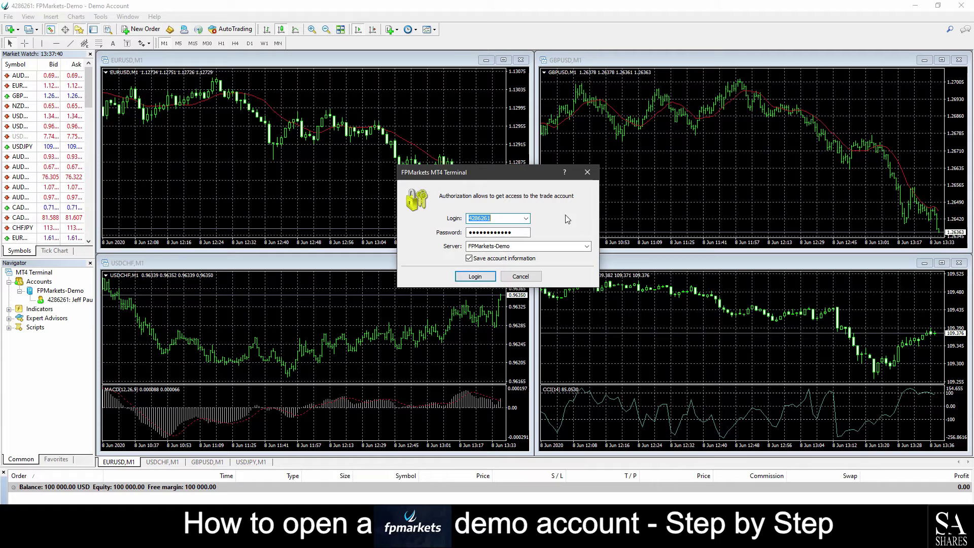
# - Log in to the FPMarkets-Demo account to show the 100 000 USD balance and AUDUSD H1 chart
pyautogui.click(475, 276)
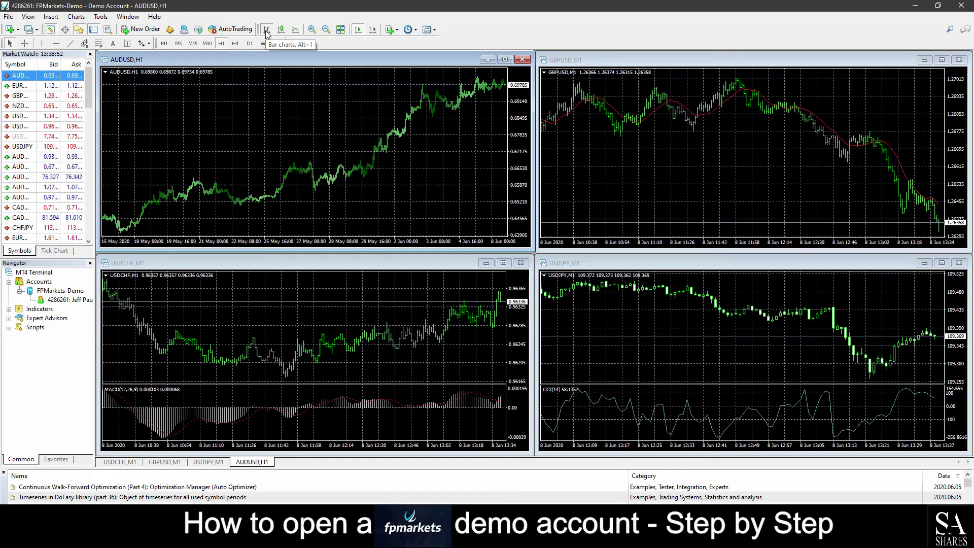
# - Show AUDUSD as a zoomed-in line chart and GBPUSD as a line chart
pyautogui.click(293, 30)
pyautogui.click(311, 29)
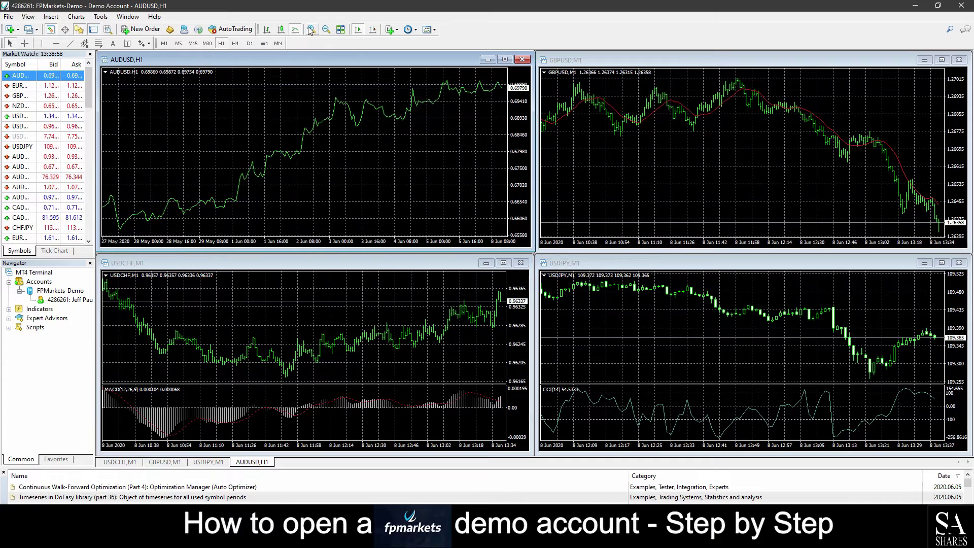
pyautogui.hotkey('ctrl', 'F6')
pyautogui.hotkey('alt', '3')
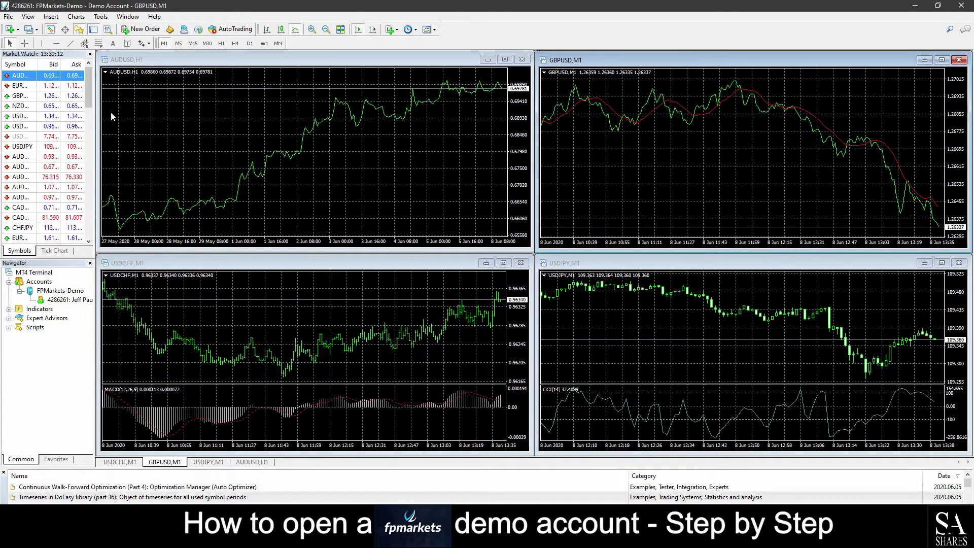
# - Open a 1.00-lot market-execution AUDUSD order from Market Watch and centre the Order window
pyautogui.click(25, 86)
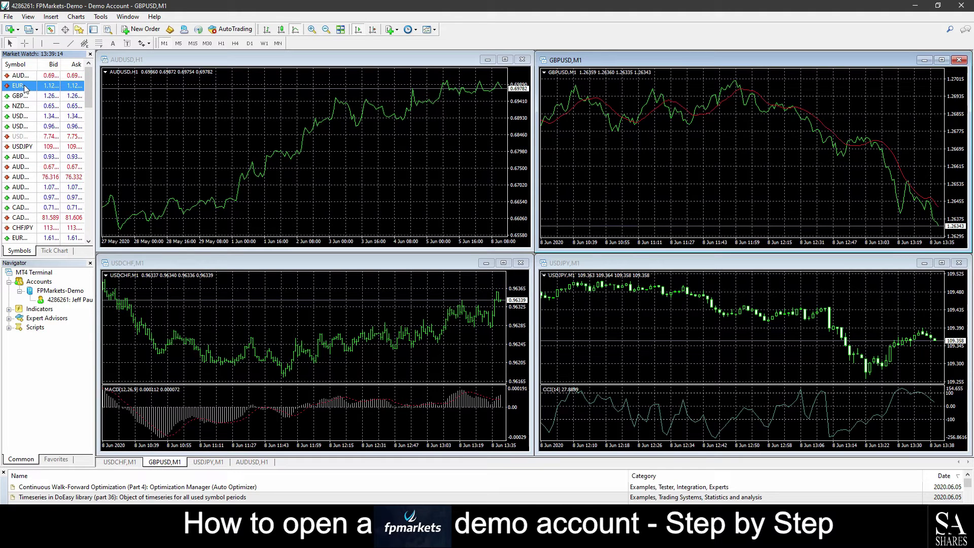
pyautogui.click(29, 96)
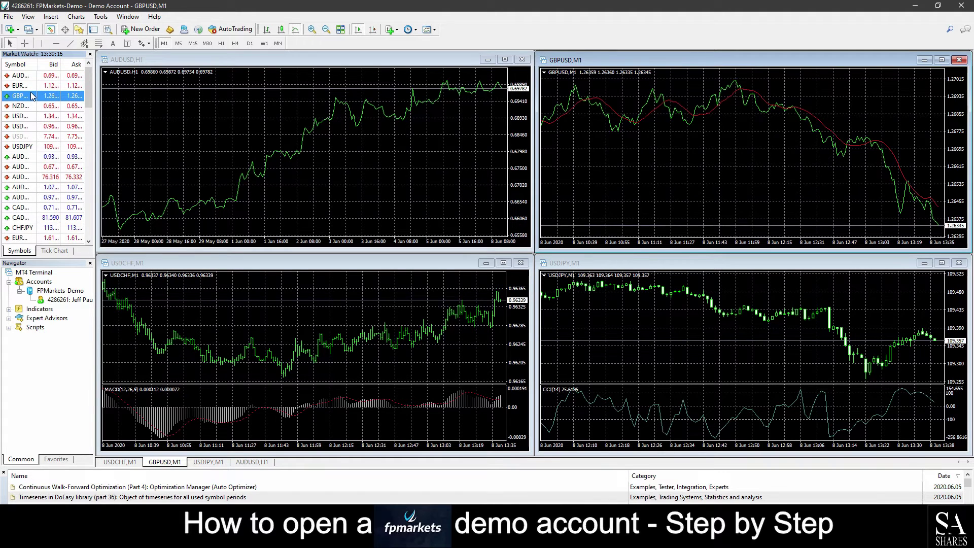
pyautogui.click(30, 107)
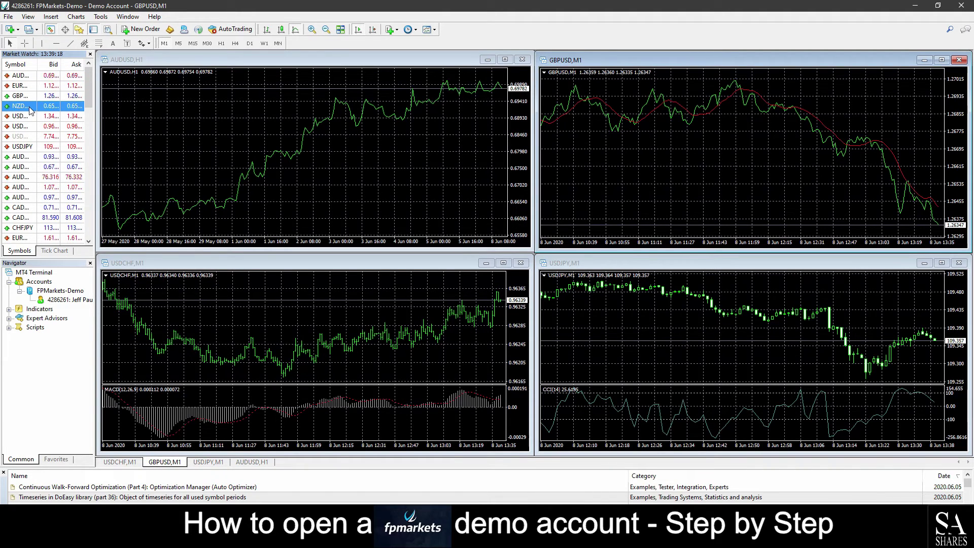
pyautogui.doubleClick(23, 76)
pyautogui.moveTo(259, 53); pyautogui.dragTo(482, 172)
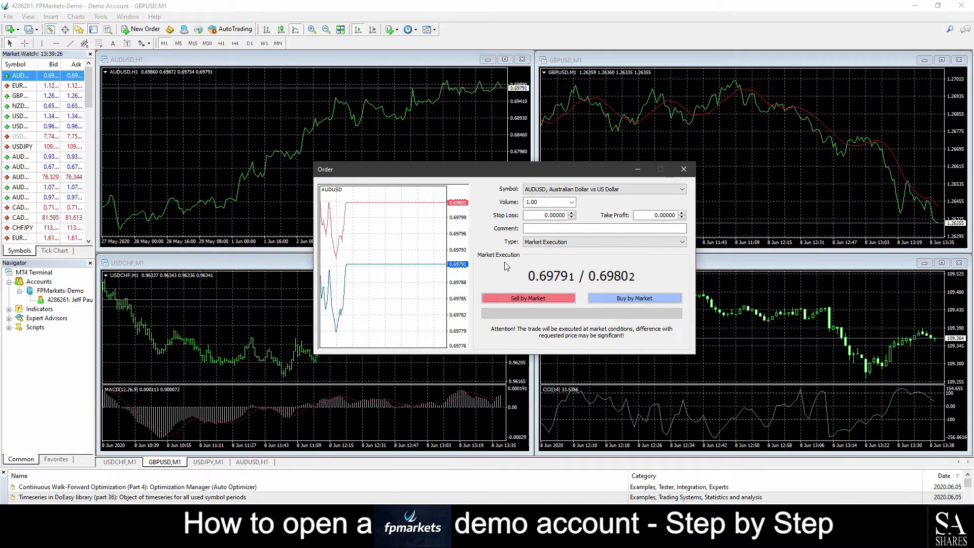
# - Close the AUDUSD order window, then open, resize and close a new GBPUSD H1 chart window
pyautogui.click(683, 169)
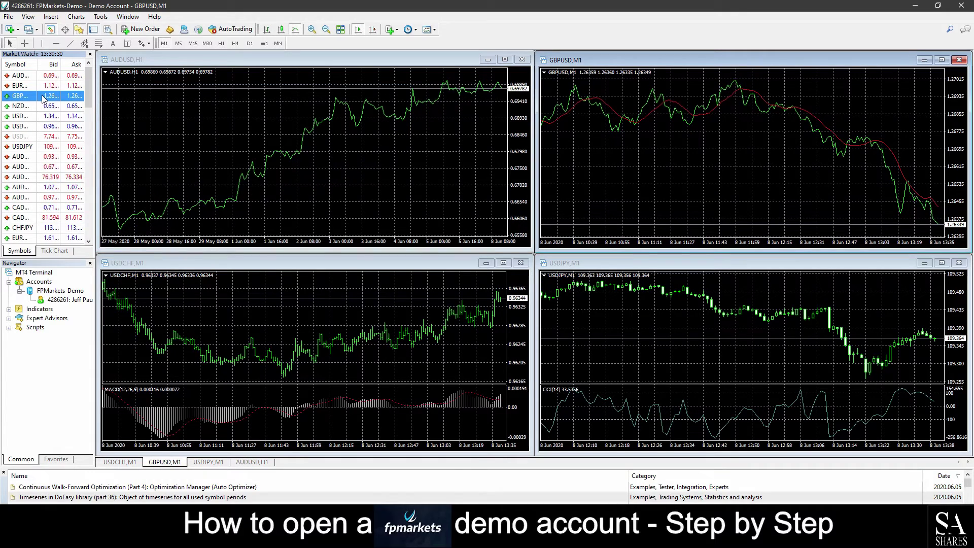
pyautogui.rightClick(43, 95)
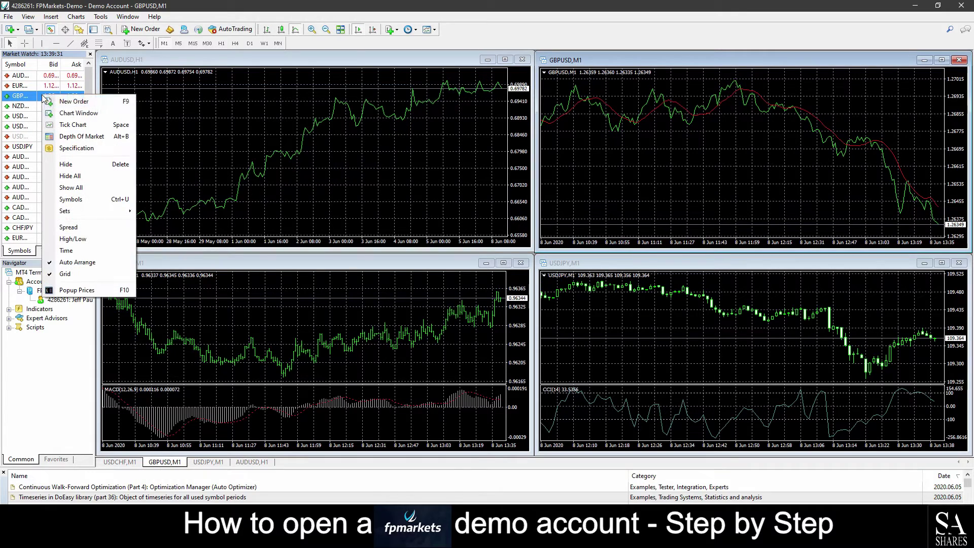
pyautogui.click(84, 113)
pyautogui.moveTo(148, 102); pyautogui.dragTo(191, 61)
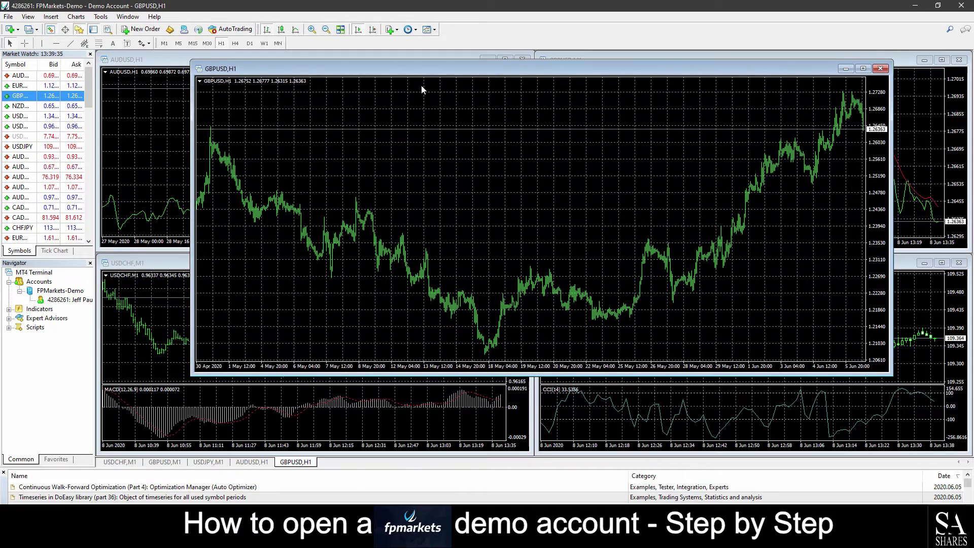
pyautogui.moveTo(436, 68); pyautogui.dragTo(417, 99)
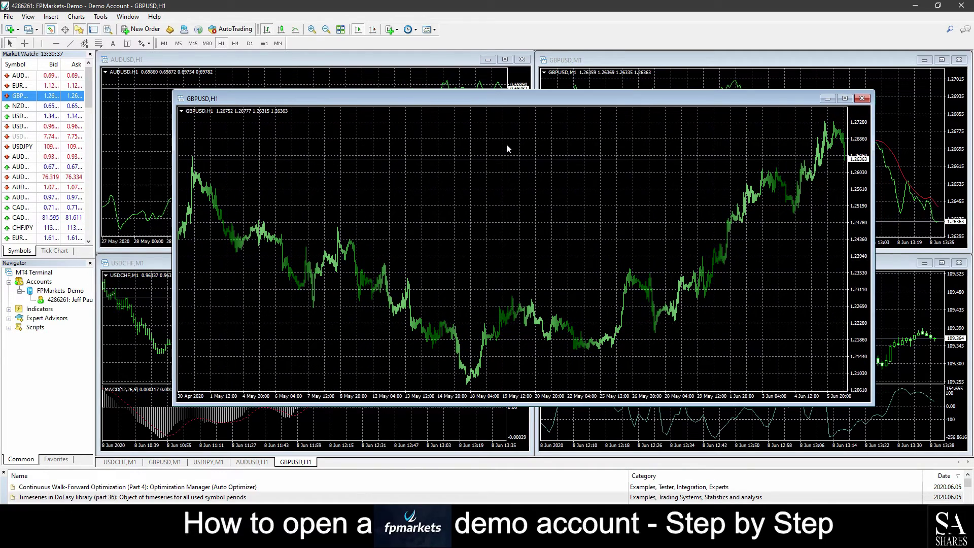
pyautogui.click(862, 98)
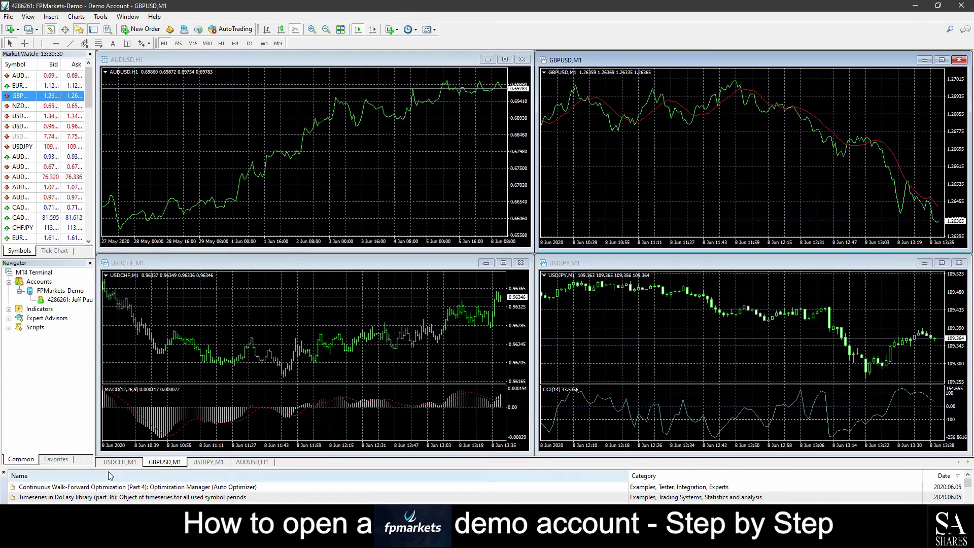
# - Toggle the USDCHF, GBPUSD, USDJPY and AUDUSD charts between full-size and tiled via their tabs
pyautogui.click(120, 463)
pyautogui.doubleClick(121, 462)
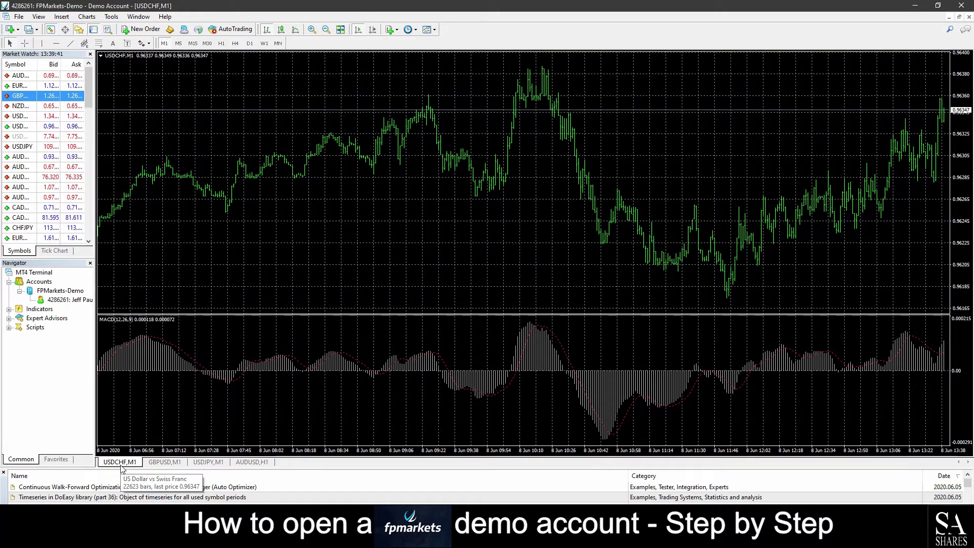
pyautogui.click(161, 462)
pyautogui.doubleClick(160, 462)
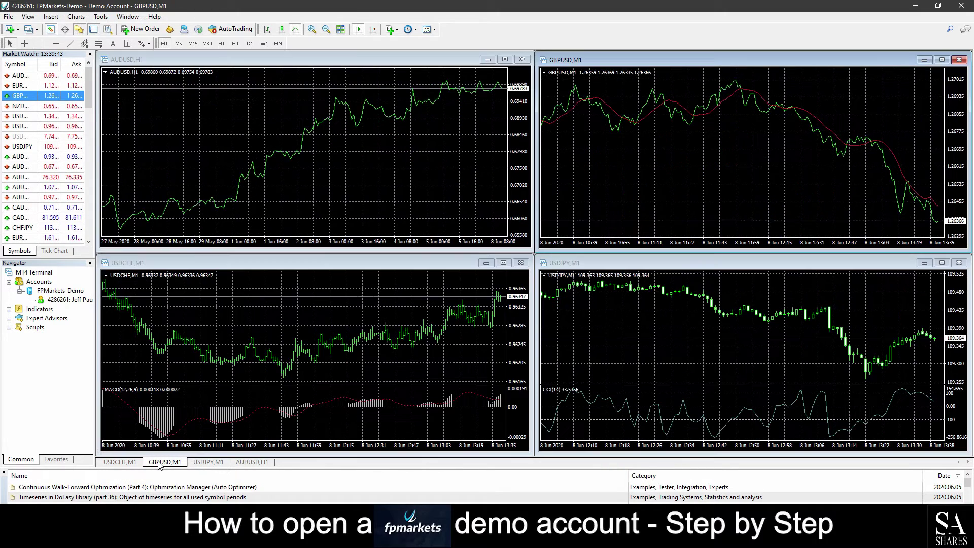
pyautogui.doubleClick(200, 463)
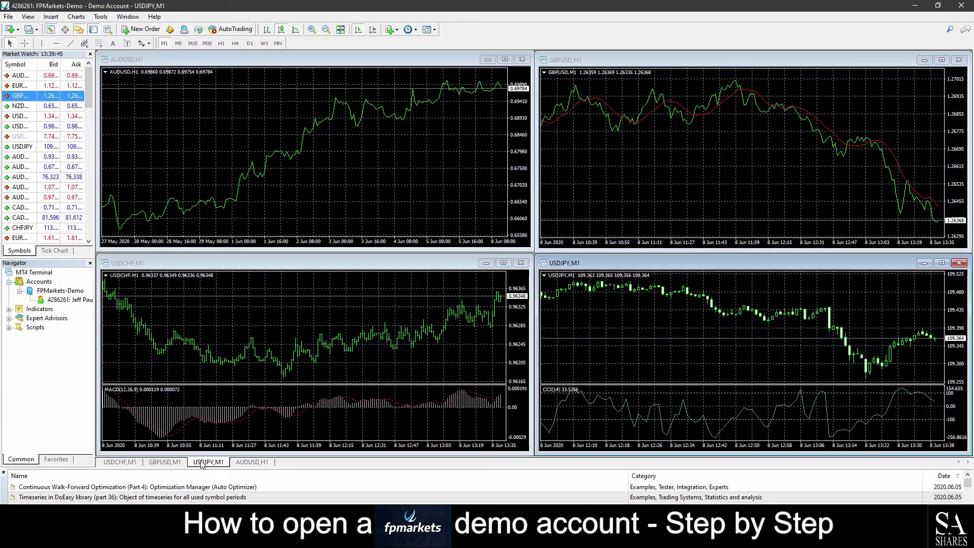
pyautogui.click(235, 463)
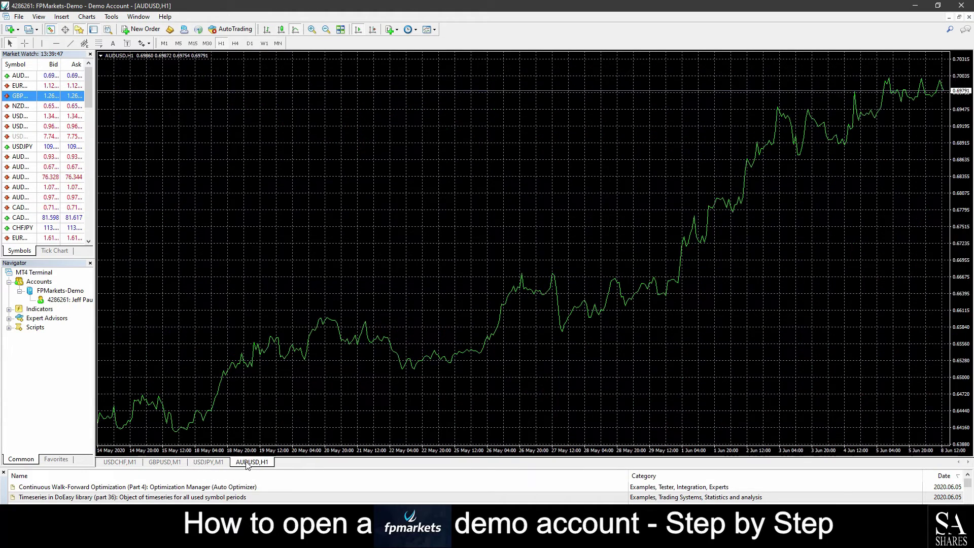
pyautogui.doubleClick(234, 462)
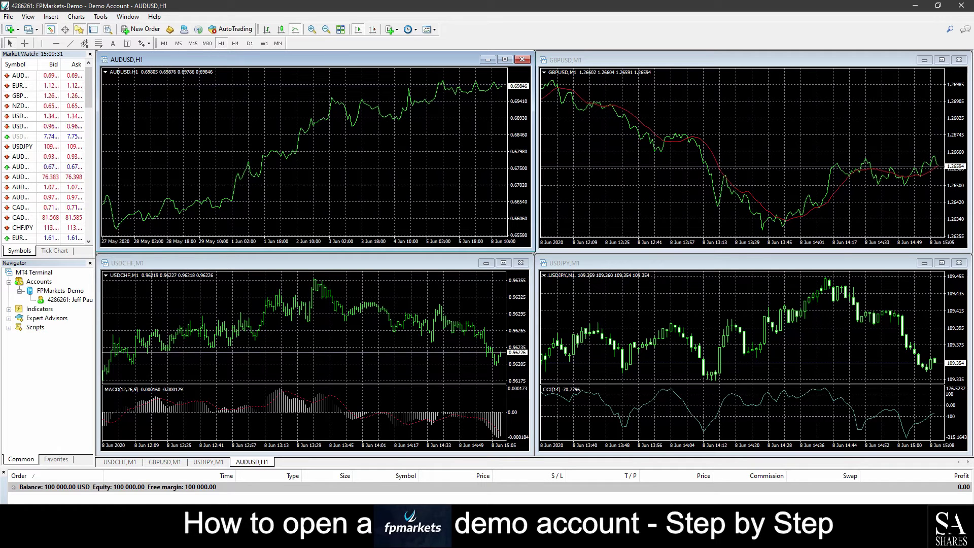
# - Maximize USDCHF then USDJPY, restoring the tiled layout after each, and make AUDUSD active
pyautogui.click(421, 370)
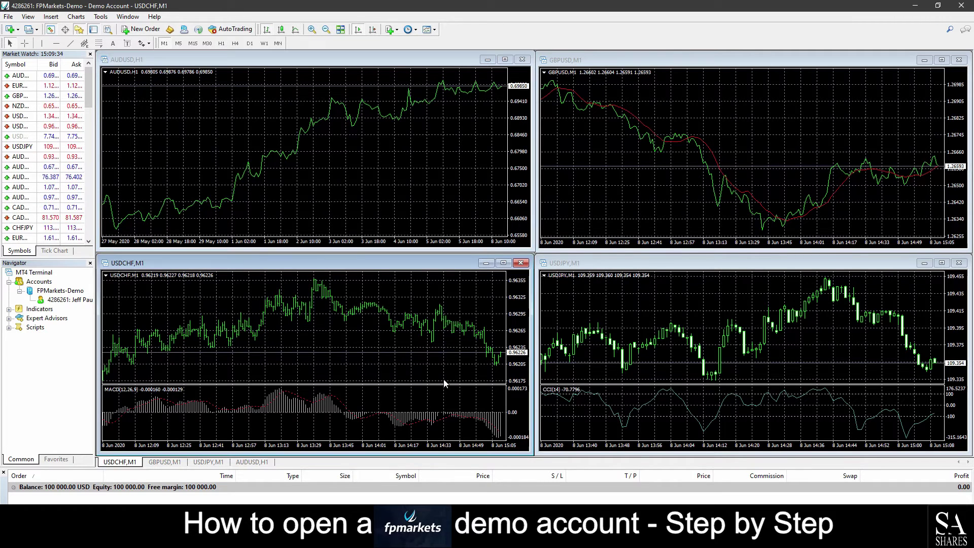
pyautogui.click(503, 262)
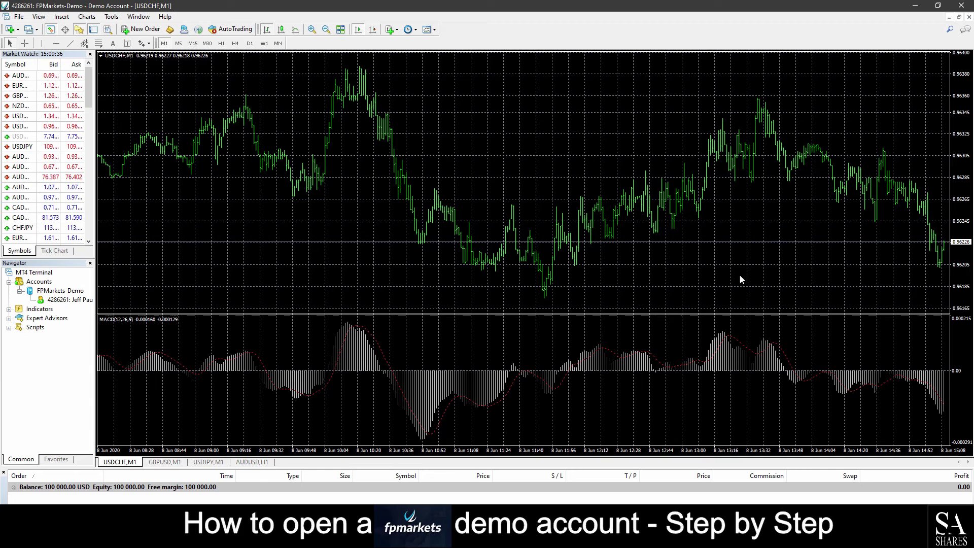
pyautogui.click(958, 18)
pyautogui.click(832, 293)
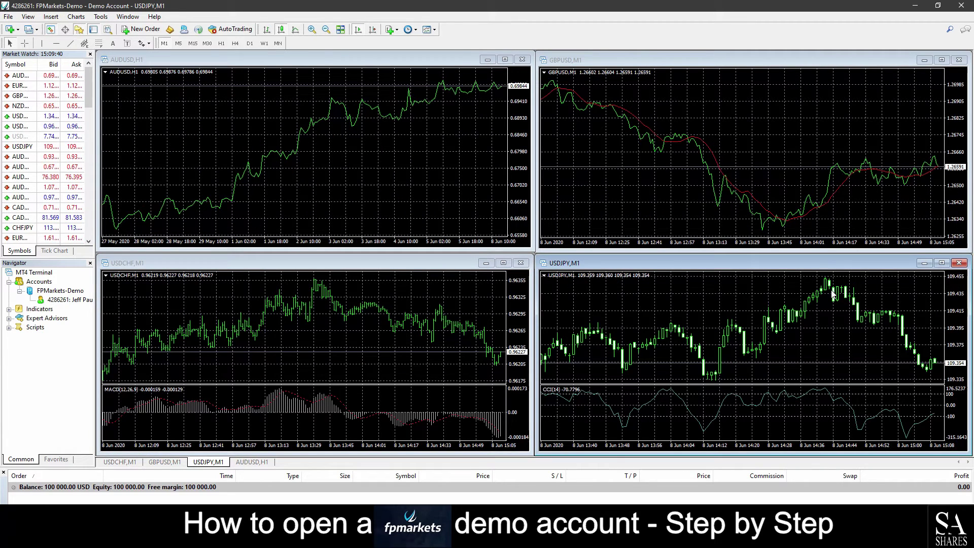
pyautogui.click(940, 263)
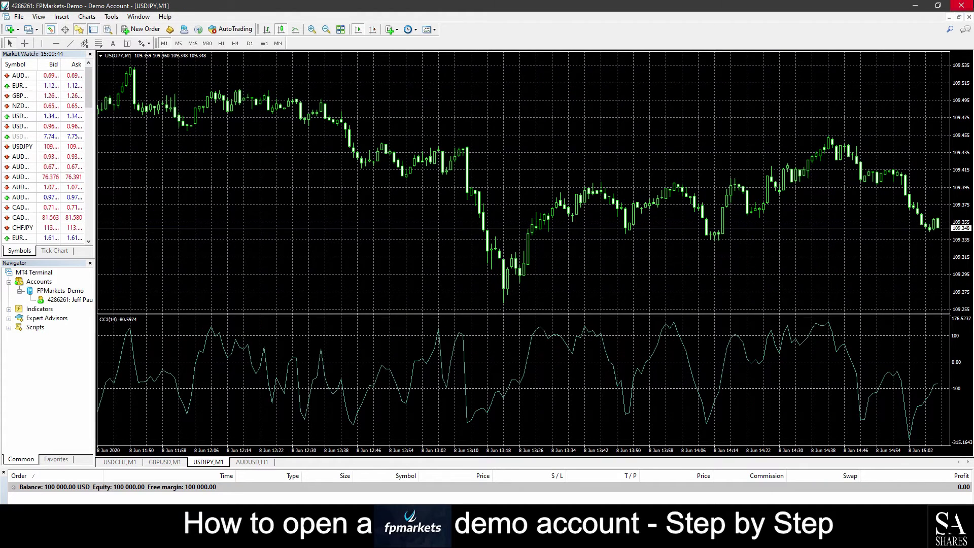
pyautogui.click(958, 17)
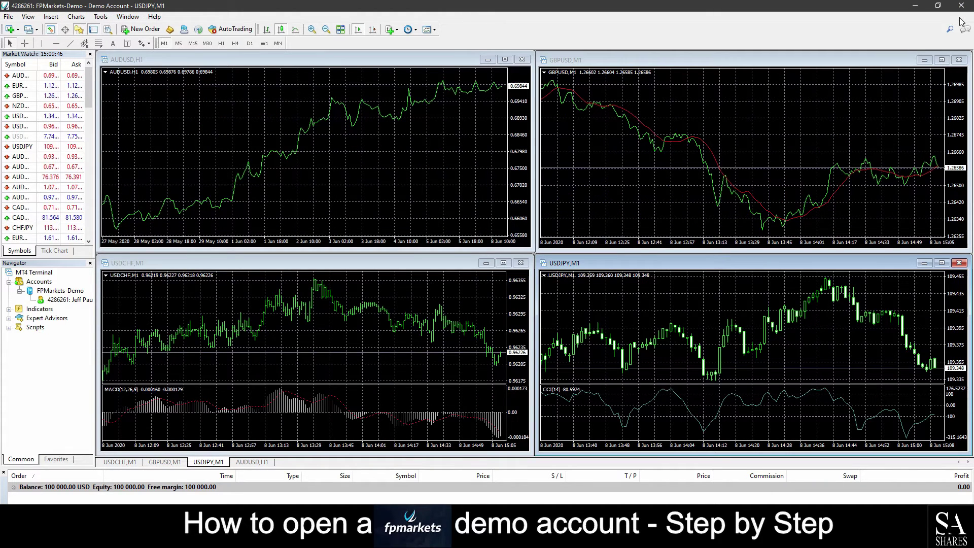
pyautogui.hotkey('ctrl', 'F6')
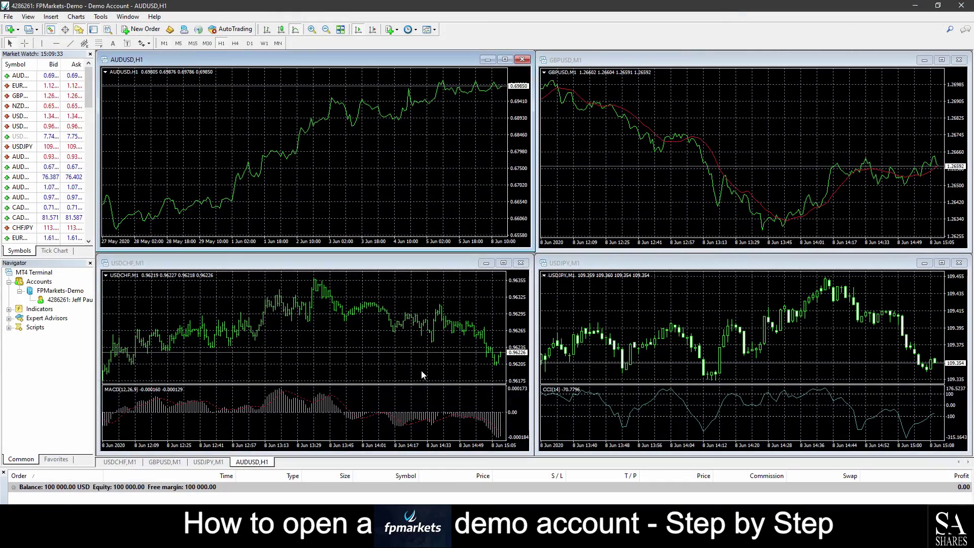
# - Show USDCHF and USDJPY full-size once more, ending on the four tiled charts
pyautogui.click(503, 263)
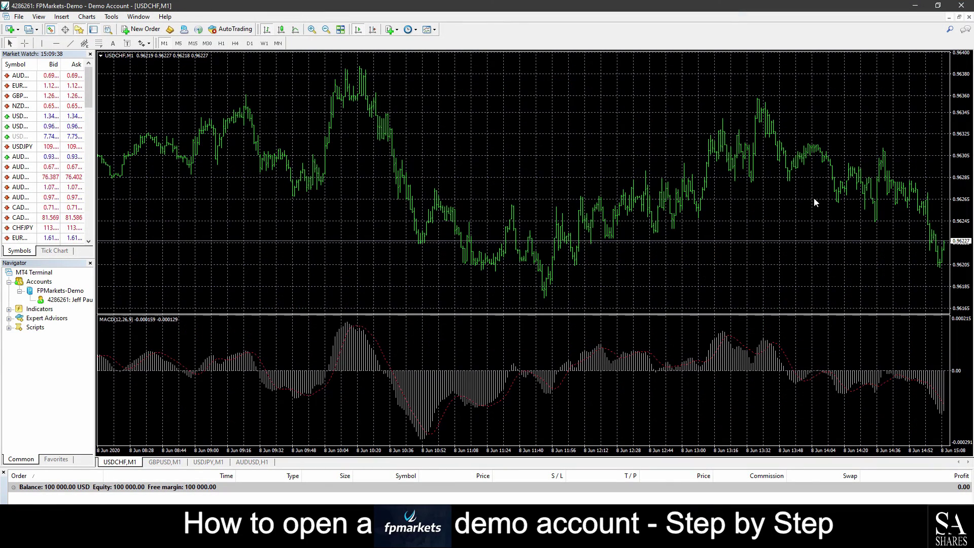
pyautogui.click(959, 16)
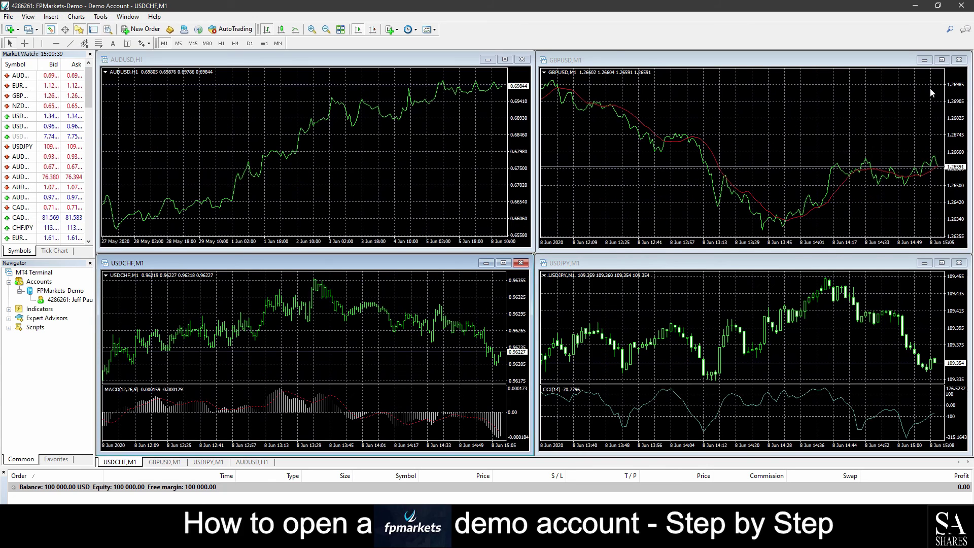
pyautogui.click(832, 294)
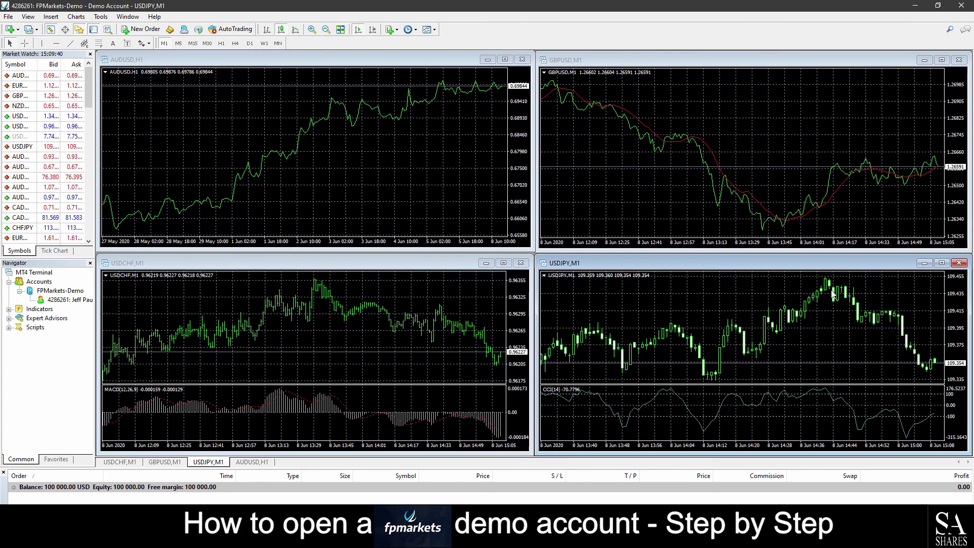
pyautogui.click(940, 263)
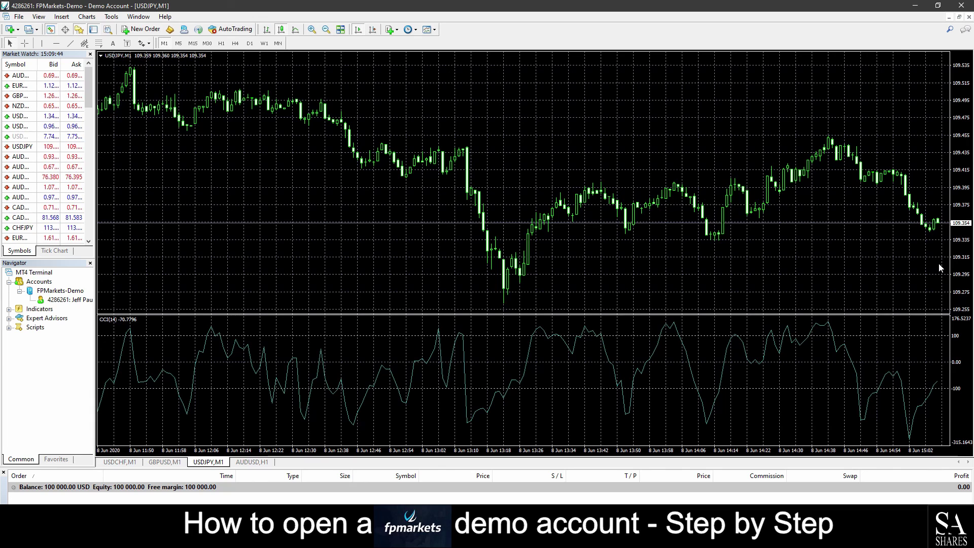
pyautogui.click(959, 18)
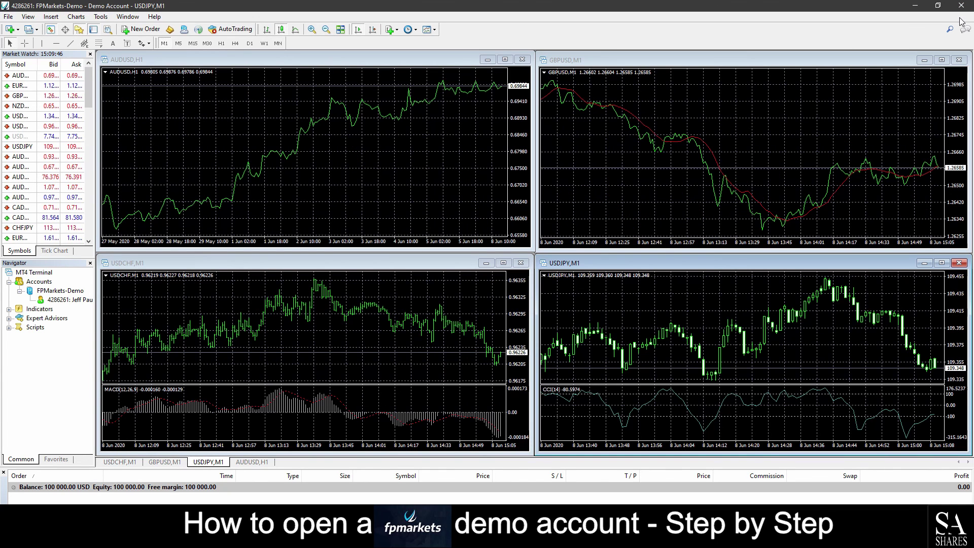